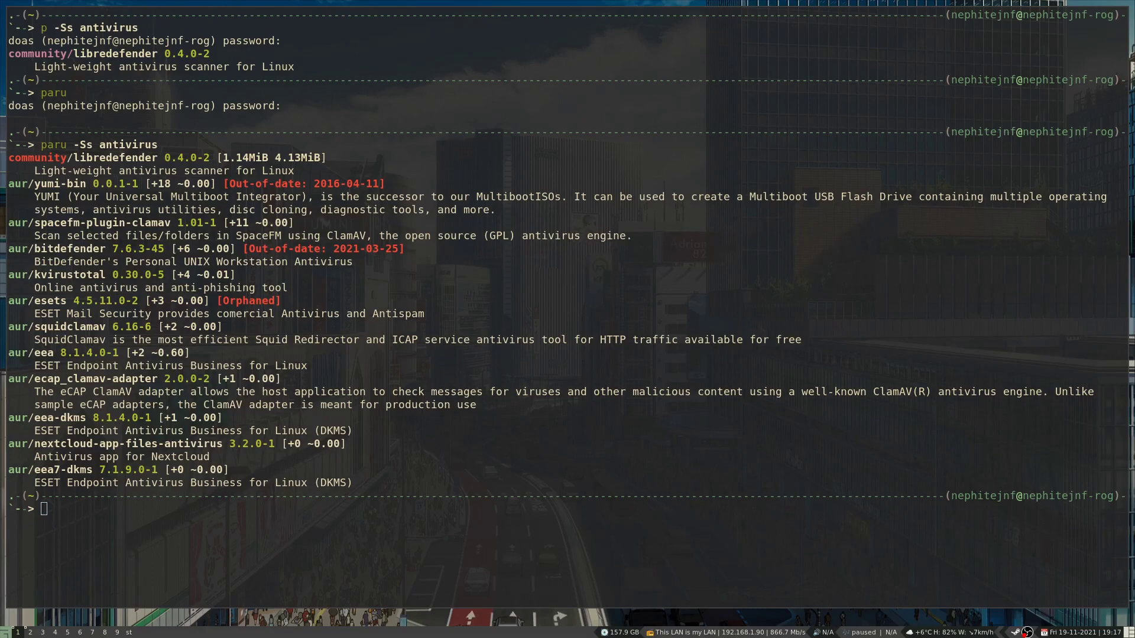
Close the terminal with the antivirus search and enter 'githu' in Vivaldi's address bar.
{"action": "left_click", "coordinate": [451, 198]}
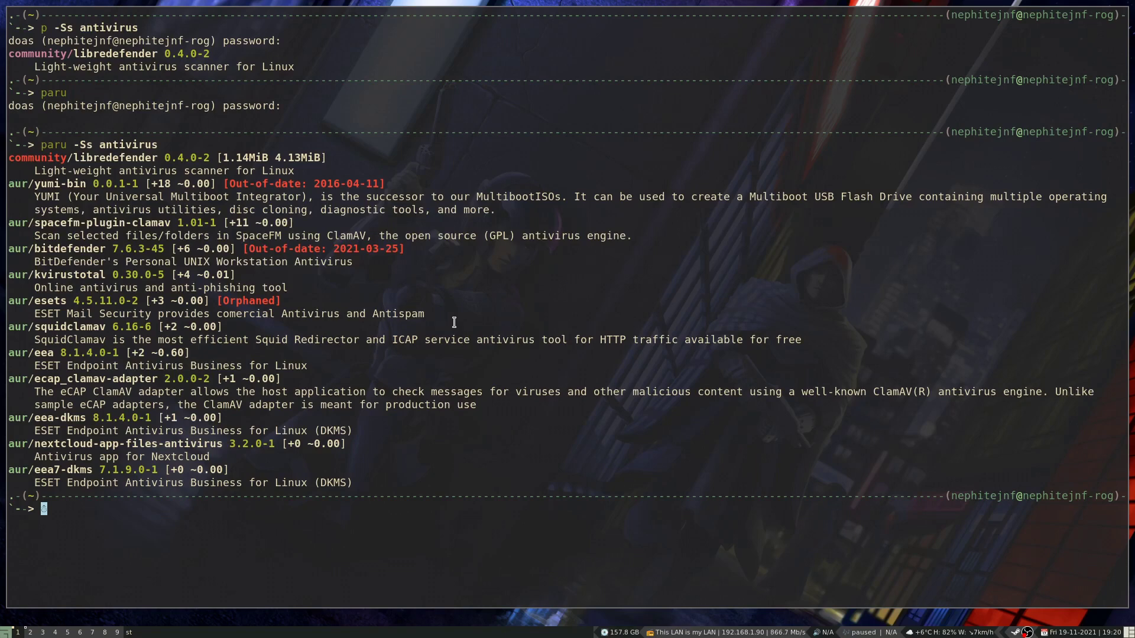
{"action": "key", "text": "ctrl+d"}
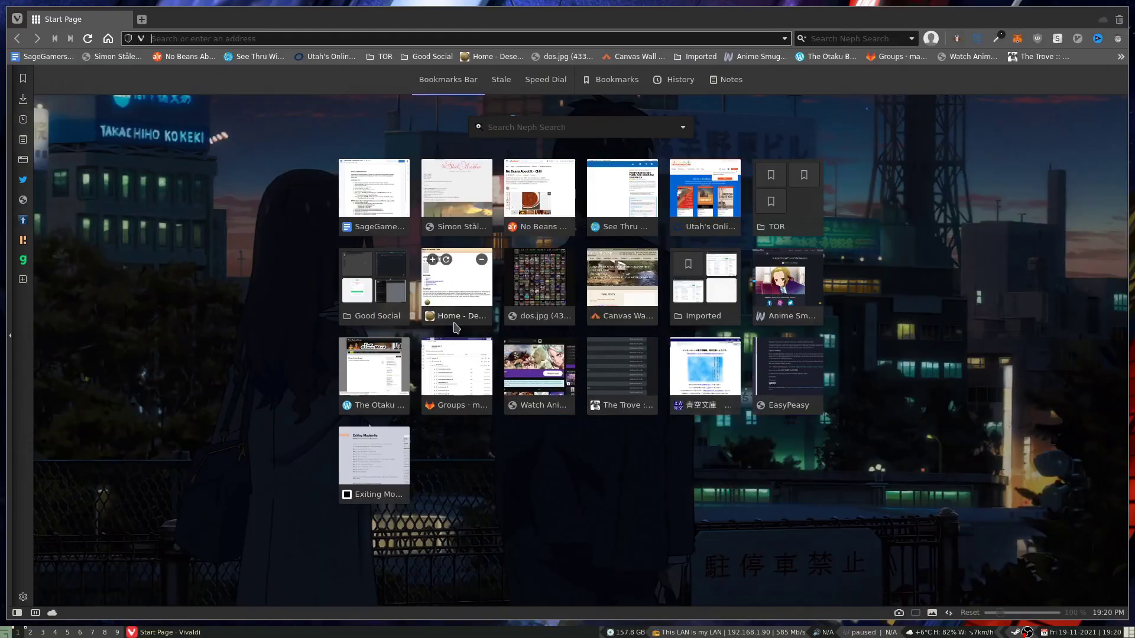
{"action": "type", "text": "github.com/bjorn/tiled/wiki"}
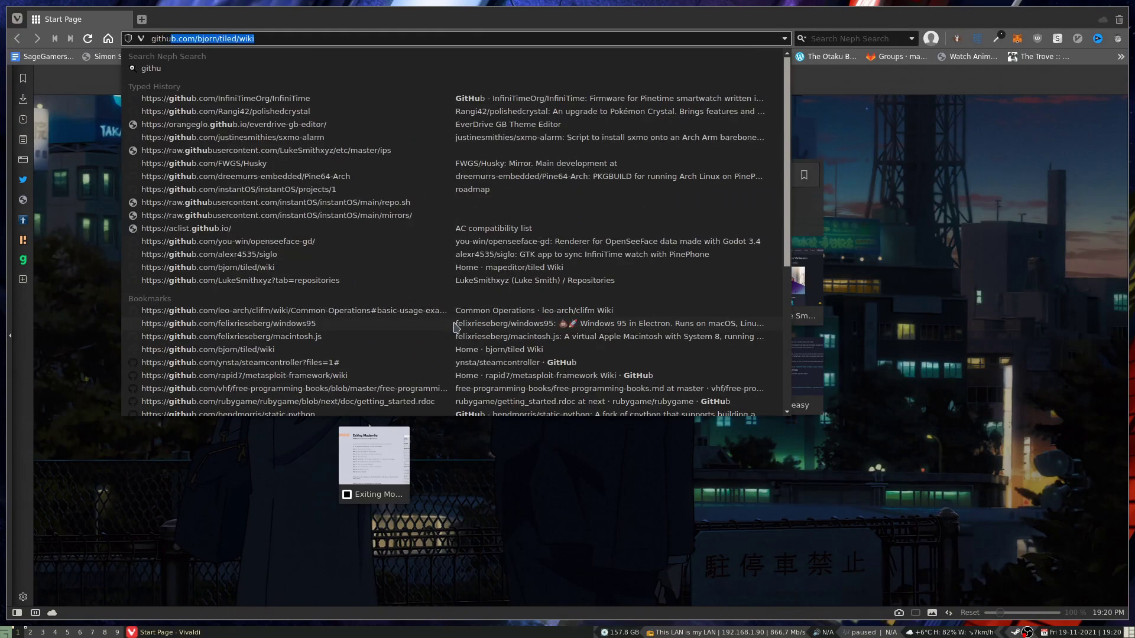
Browse the GitHub history suggestions, past everdrive-gb-editor and FWGS/Husky, to Pine64-Arch.
{"action": "key", "text": "Down"}
{"action": "key", "text": "Down"}
{"action": "key", "text": "Down"}
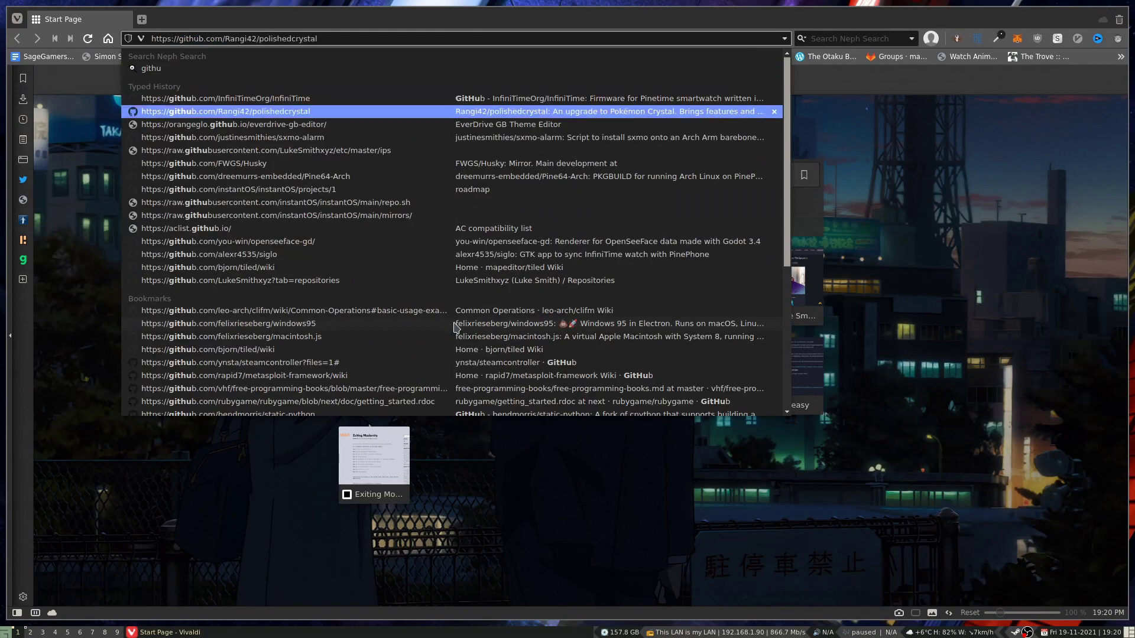
{"action": "key", "text": "Down"}
{"action": "key", "text": "Down"}
{"action": "key", "text": "Down"}
{"action": "key", "text": "Up"}
{"action": "key", "text": "Up"}
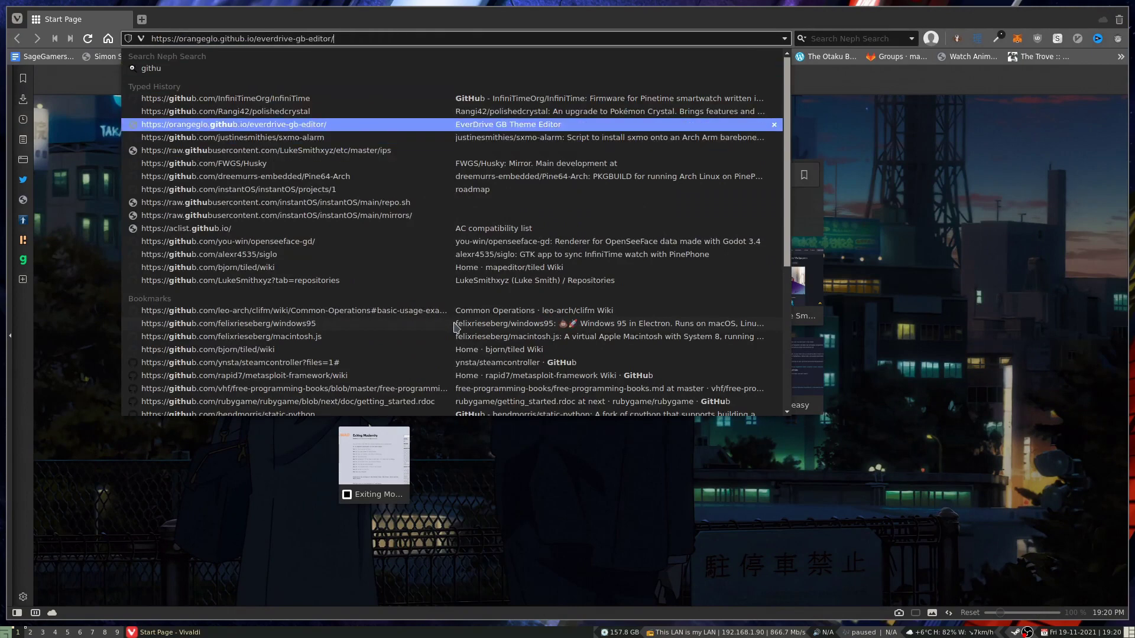
{"action": "key", "text": "Down"}
{"action": "key", "text": "Down"}
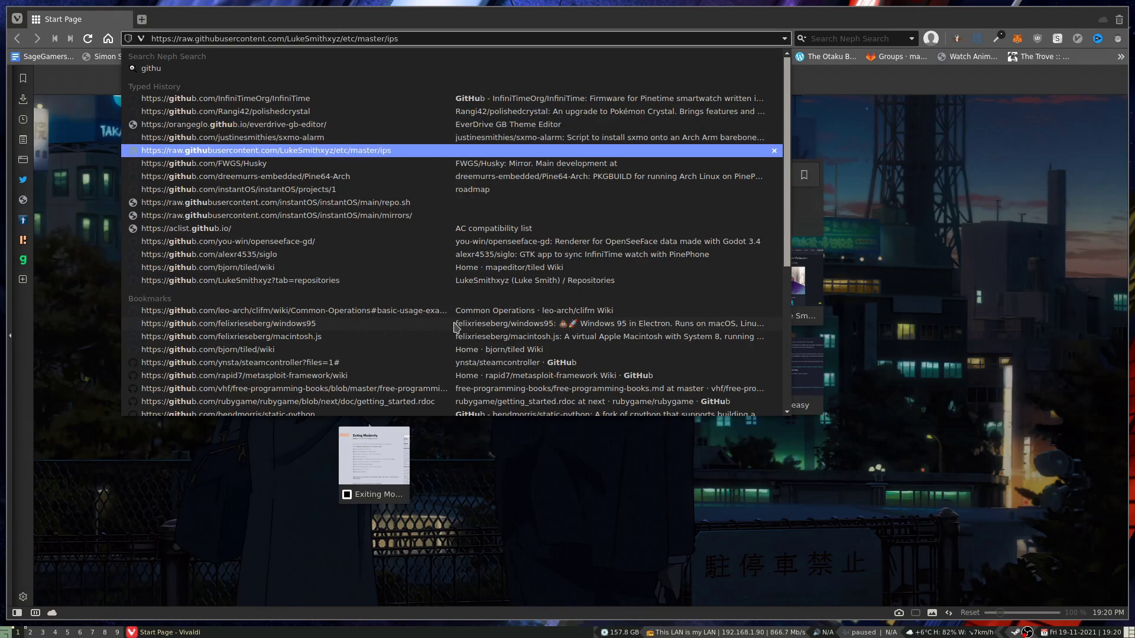
{"action": "key", "text": "Down"}
{"action": "key", "text": "Down"}
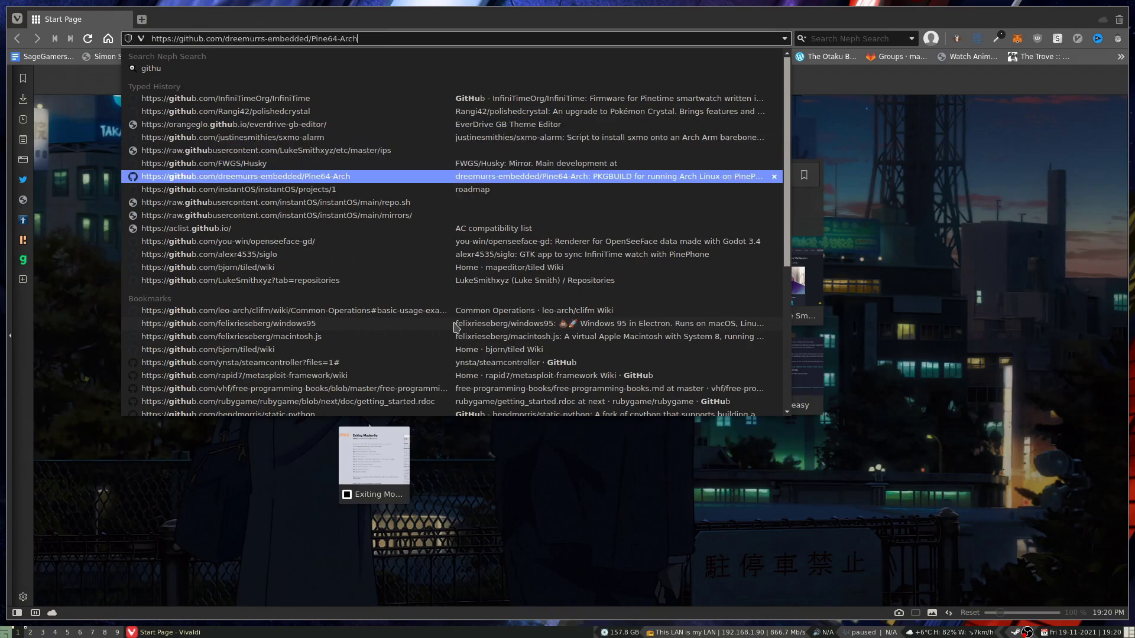
{"action": "key", "text": "Down"}
{"action": "key", "text": "Down"}
{"action": "key", "text": "Down"}
{"action": "key", "text": "Down"}
{"action": "key", "text": "Down"}
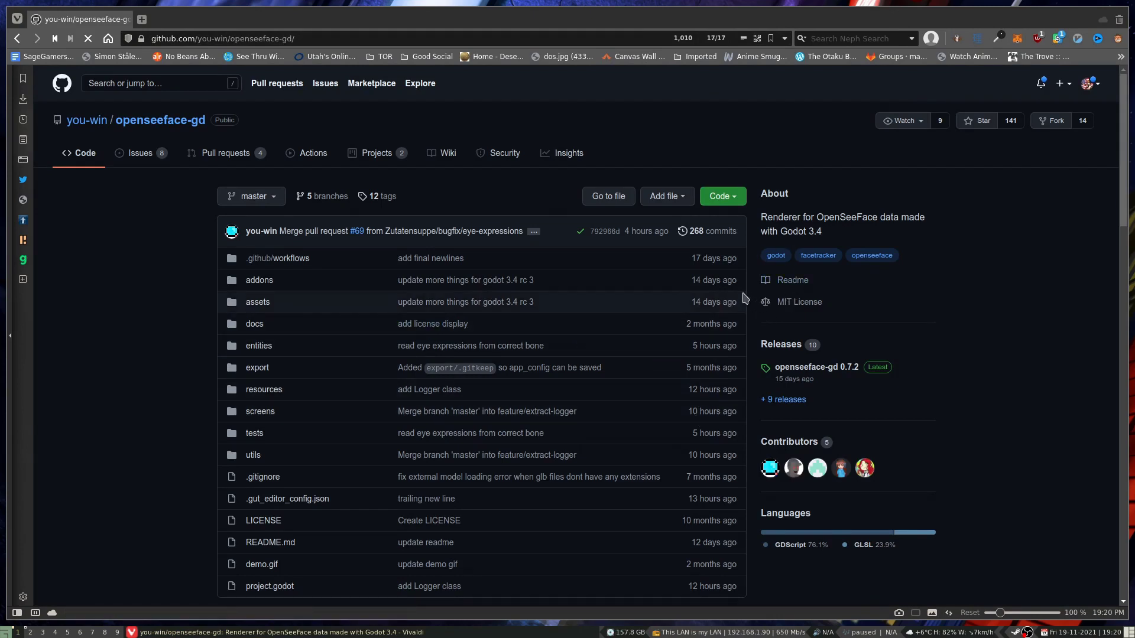
{"action": "scroll", "coordinate": [746, 299], "scroll_direction": "down", "scroll_amount": 6}
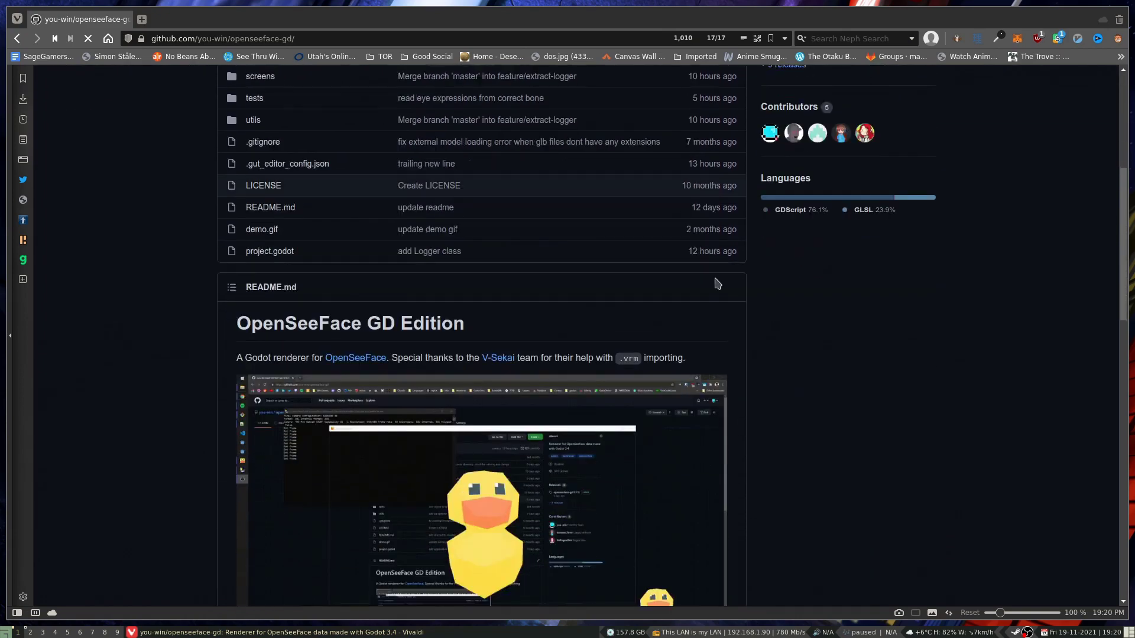
{"action": "scroll", "coordinate": [706, 286], "scroll_direction": "up", "scroll_amount": 6}
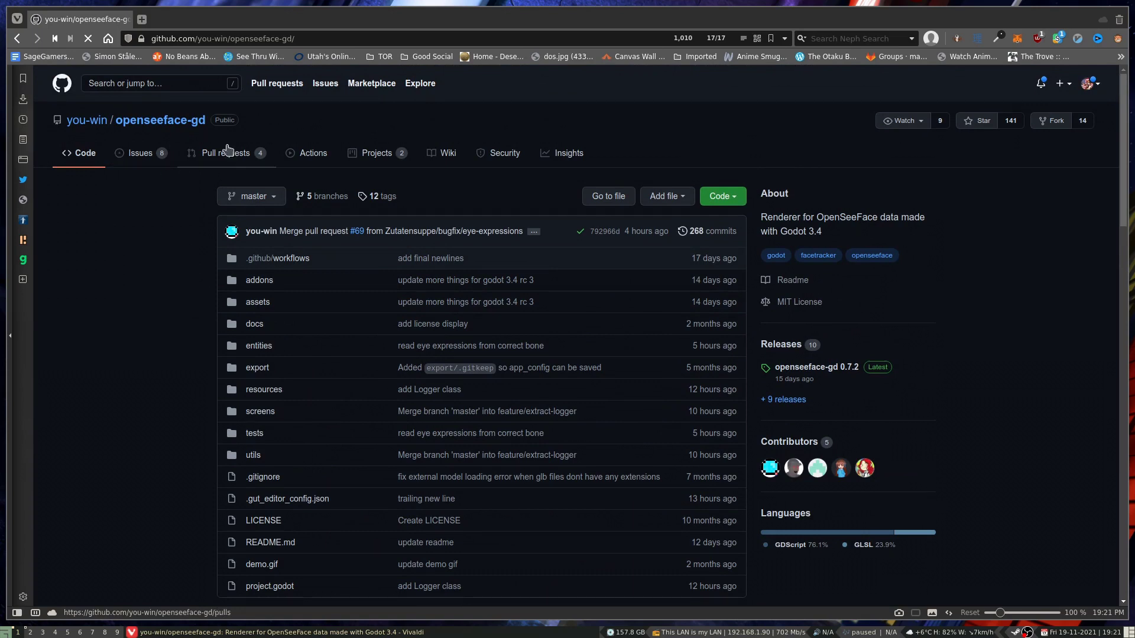
View the openseeface-gd Issues list, then open its wiki Home page about .glb face-tracking setup.
{"action": "left_click", "coordinate": [134, 160]}
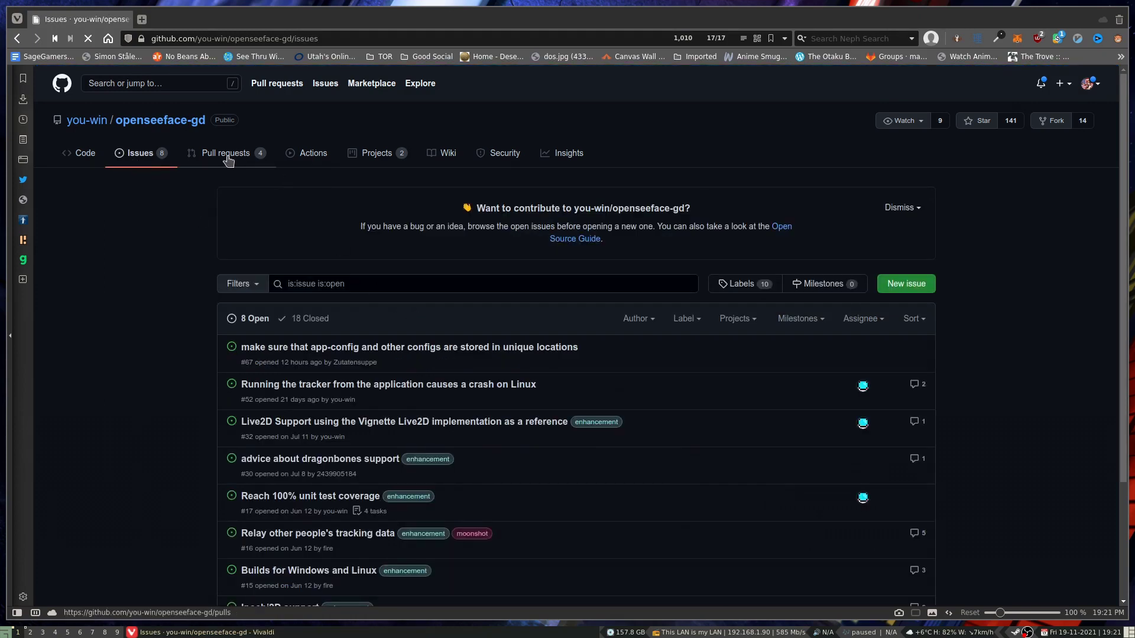
{"action": "left_click", "coordinate": [445, 158]}
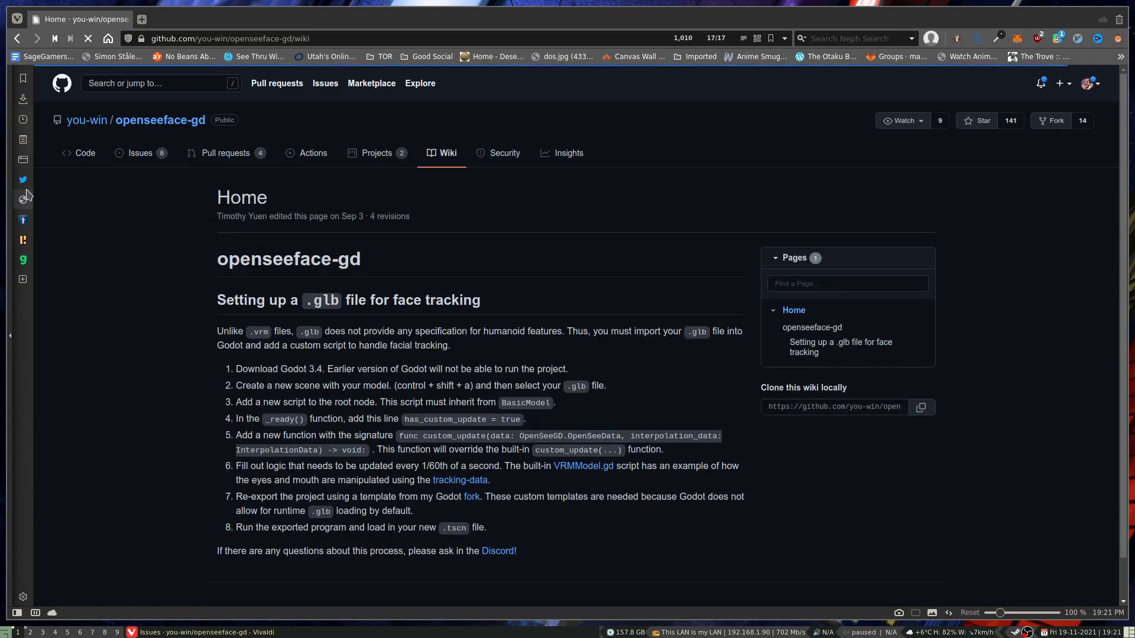
Return to the openseeface-gd Code page and scroll the README down to Work notes and footer.
{"action": "left_click", "coordinate": [76, 161]}
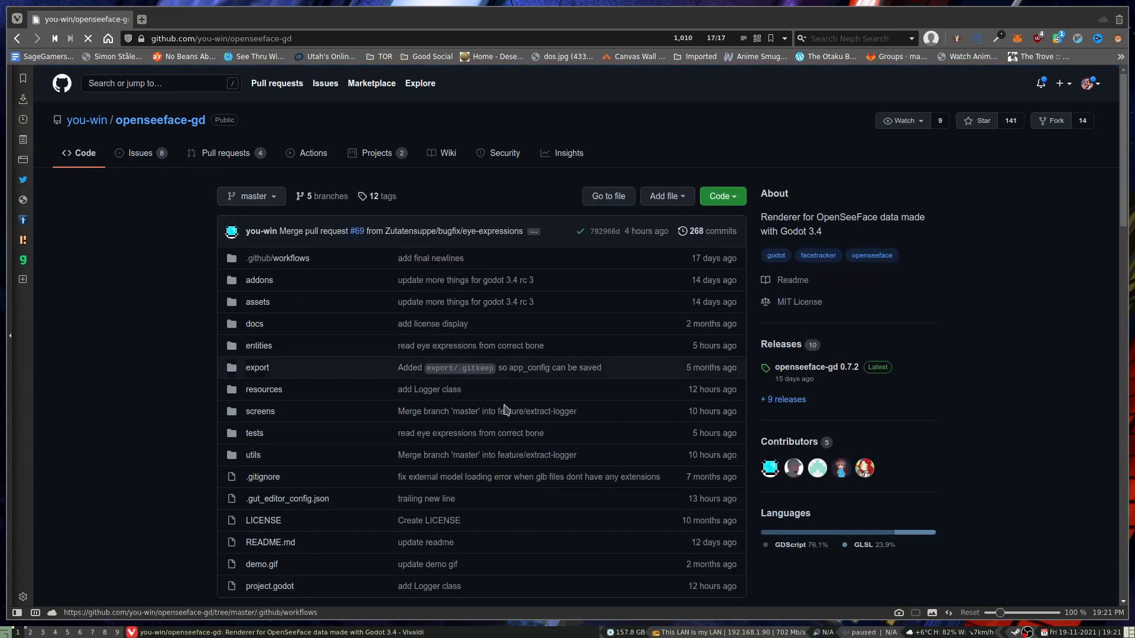
{"action": "scroll", "coordinate": [527, 412], "scroll_direction": "down", "scroll_amount": 1}
{"action": "scroll", "coordinate": [528, 412], "scroll_direction": "down", "scroll_amount": 1}
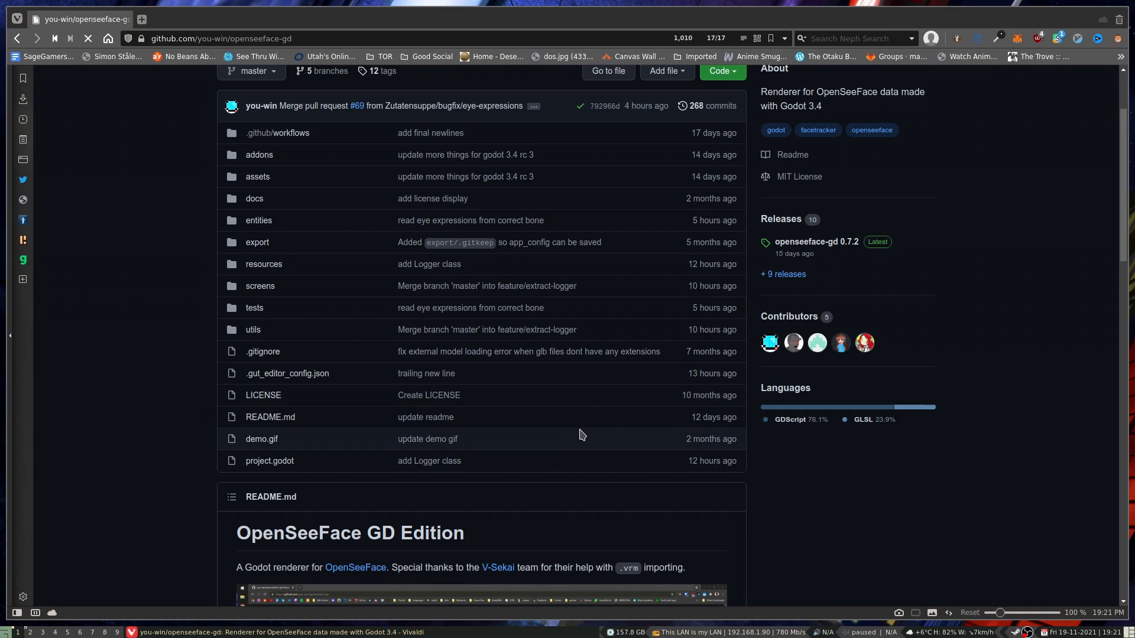
{"action": "scroll", "coordinate": [580, 438], "scroll_direction": "down", "scroll_amount": 4}
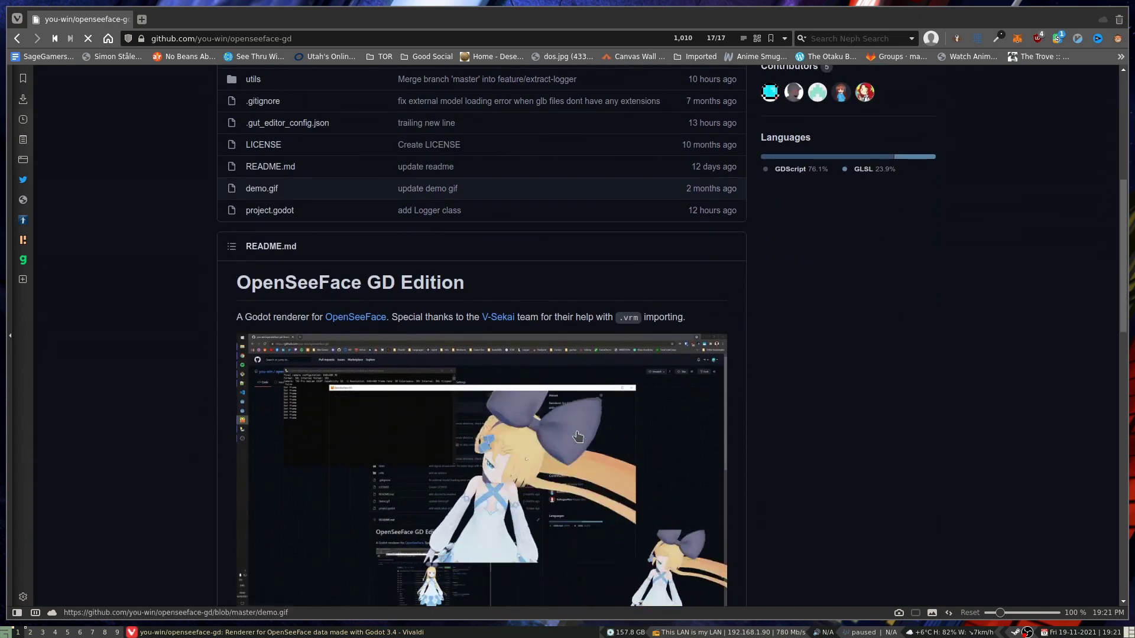
{"action": "scroll", "coordinate": [848, 469], "scroll_direction": "down", "scroll_amount": 5}
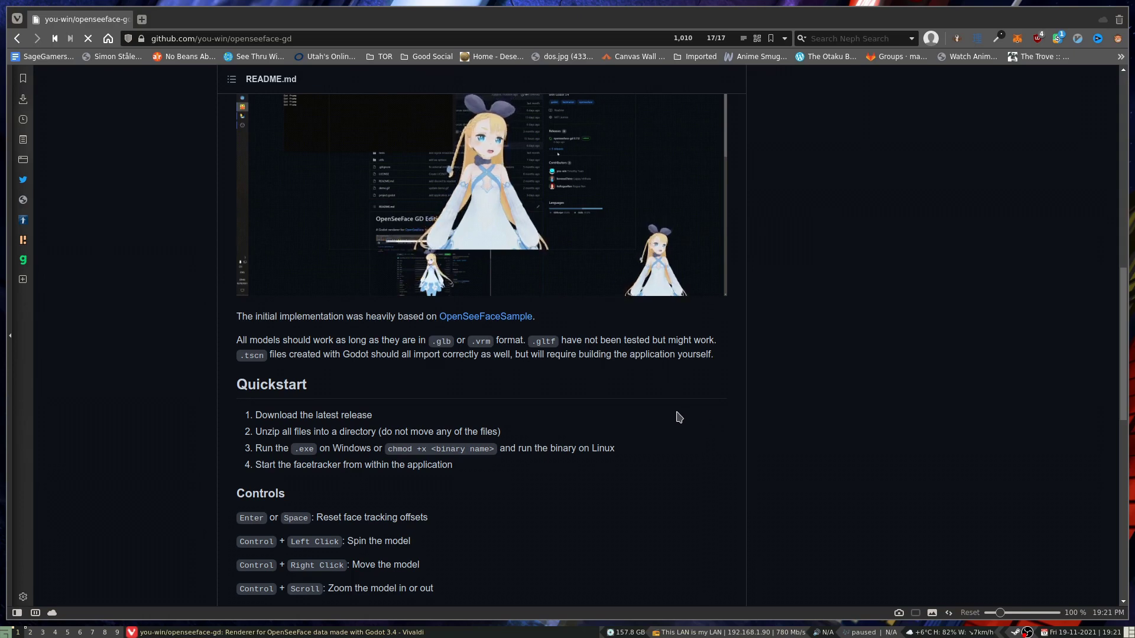
{"action": "scroll", "coordinate": [674, 402], "scroll_direction": "down", "scroll_amount": 10}
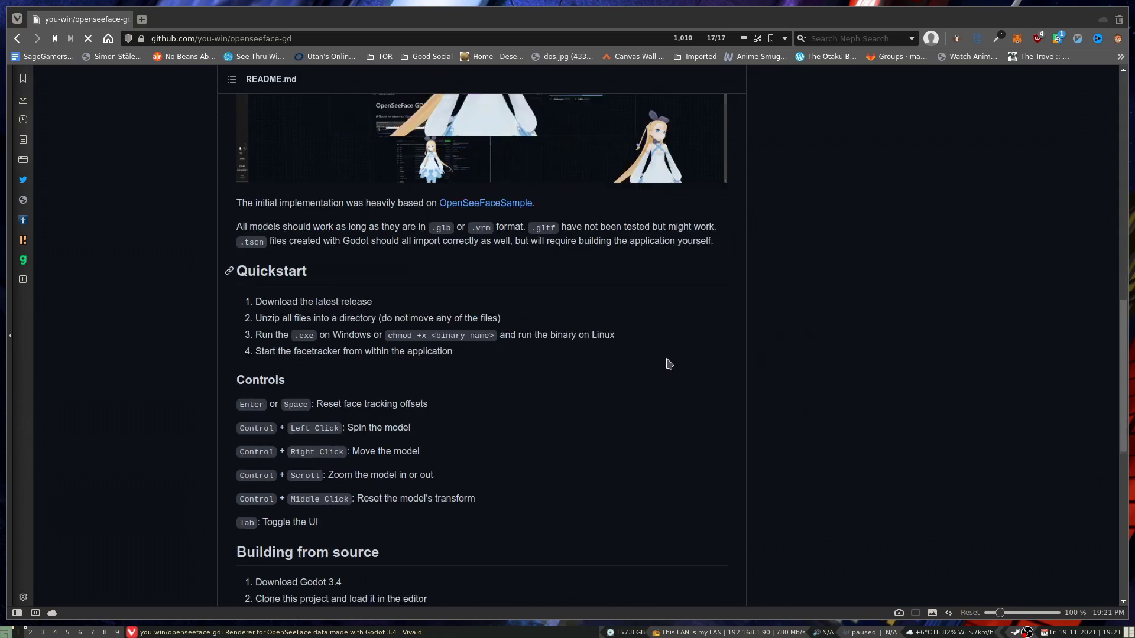
{"action": "scroll", "coordinate": [662, 339], "scroll_direction": "down", "scroll_amount": 2}
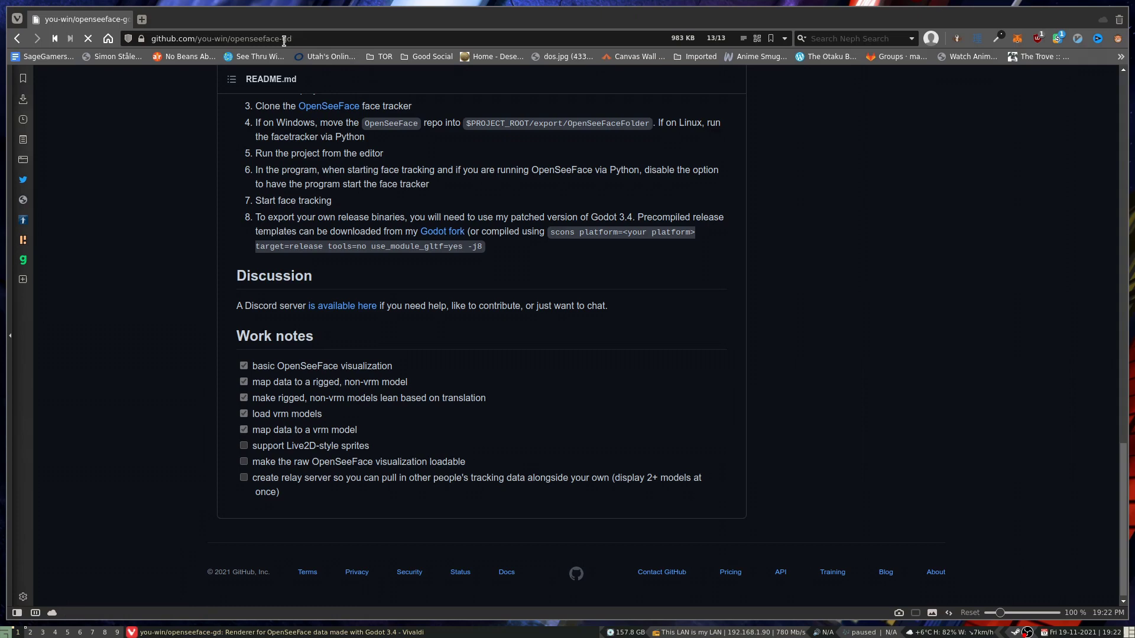
Load aur.archlinux.org and open the windscribe package from its Recent Updates list.
{"action": "left_click", "coordinate": [246, 37]}
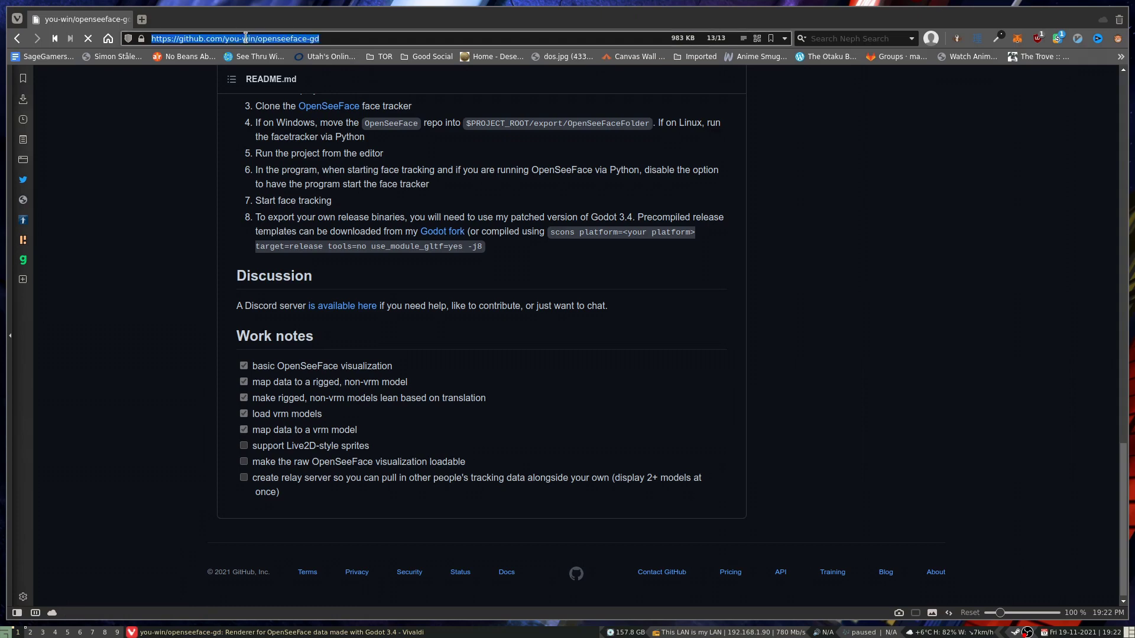
{"action": "type", "text": "aur.archlinux.org/"}
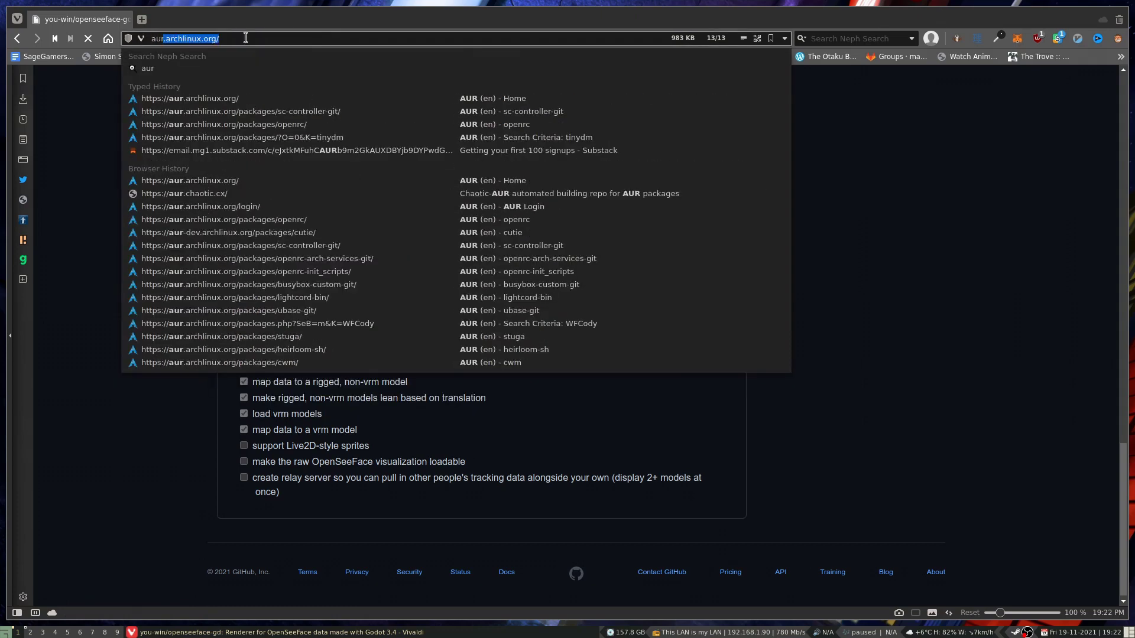
{"action": "key", "text": "Return"}
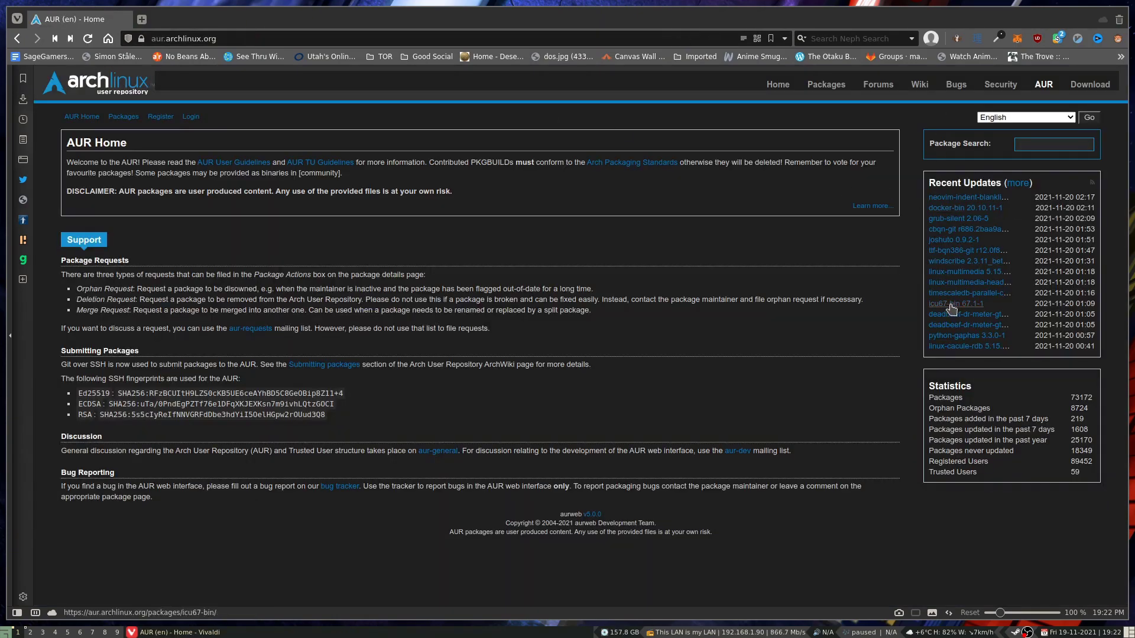
{"action": "left_click", "coordinate": [967, 264]}
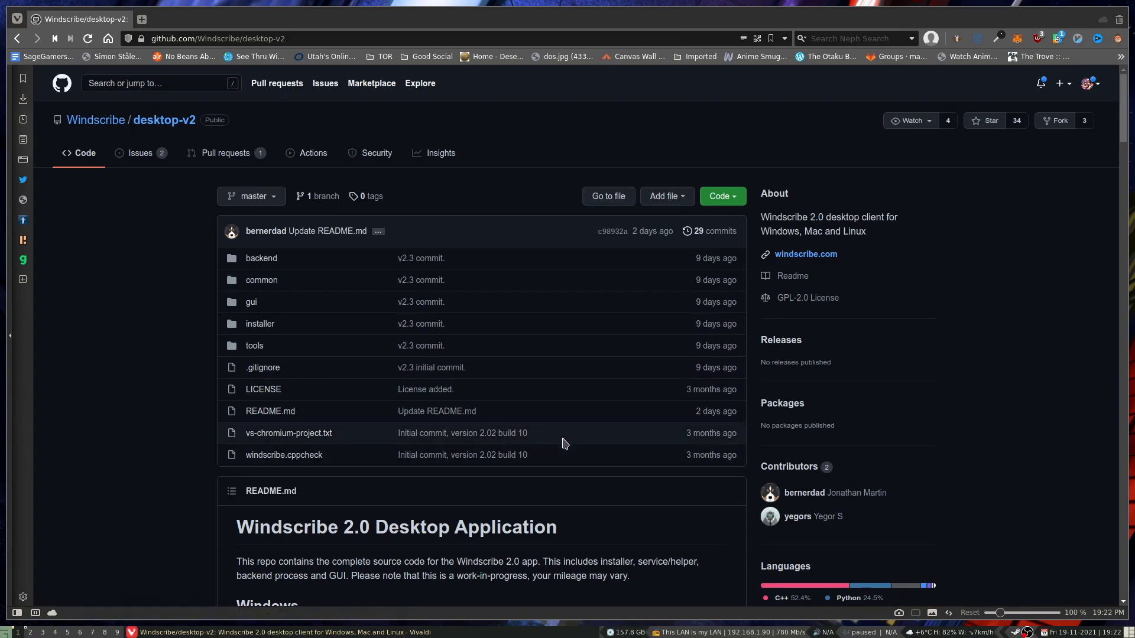
Scroll through the Windscribe/desktop-v2 README build sections, then back to the repository top.
{"action": "scroll", "coordinate": [563, 443], "scroll_direction": "down", "scroll_amount": 1}
{"action": "scroll", "coordinate": [564, 442], "scroll_direction": "down", "scroll_amount": 10}
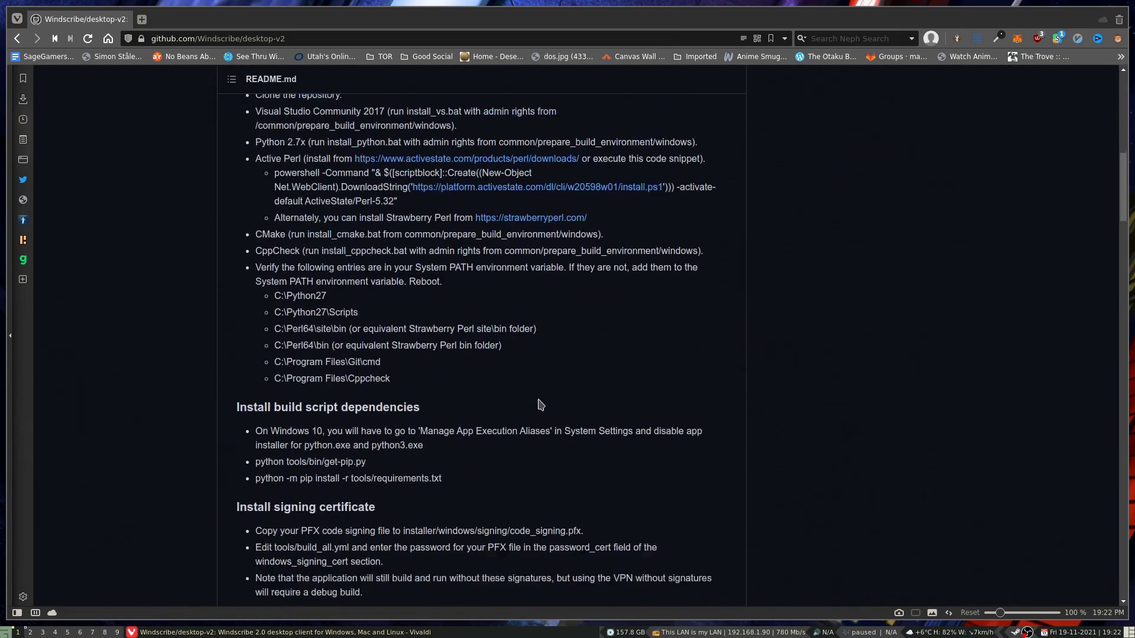
{"action": "scroll", "coordinate": [540, 404], "scroll_direction": "down", "scroll_amount": 9}
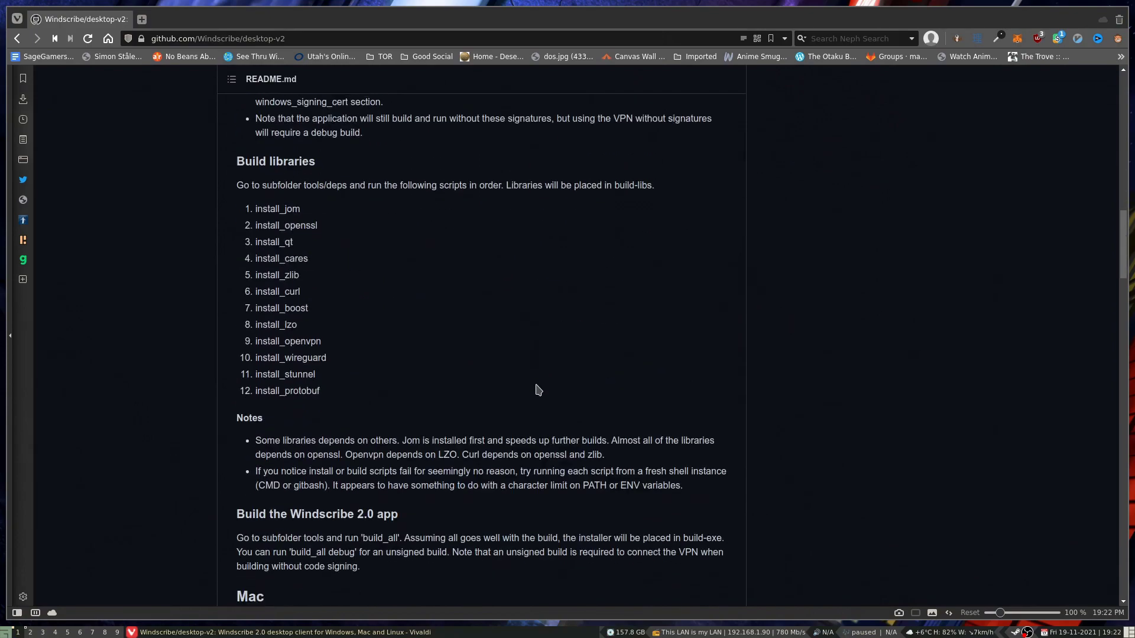
{"action": "scroll", "coordinate": [519, 343], "scroll_direction": "up", "scroll_amount": 8}
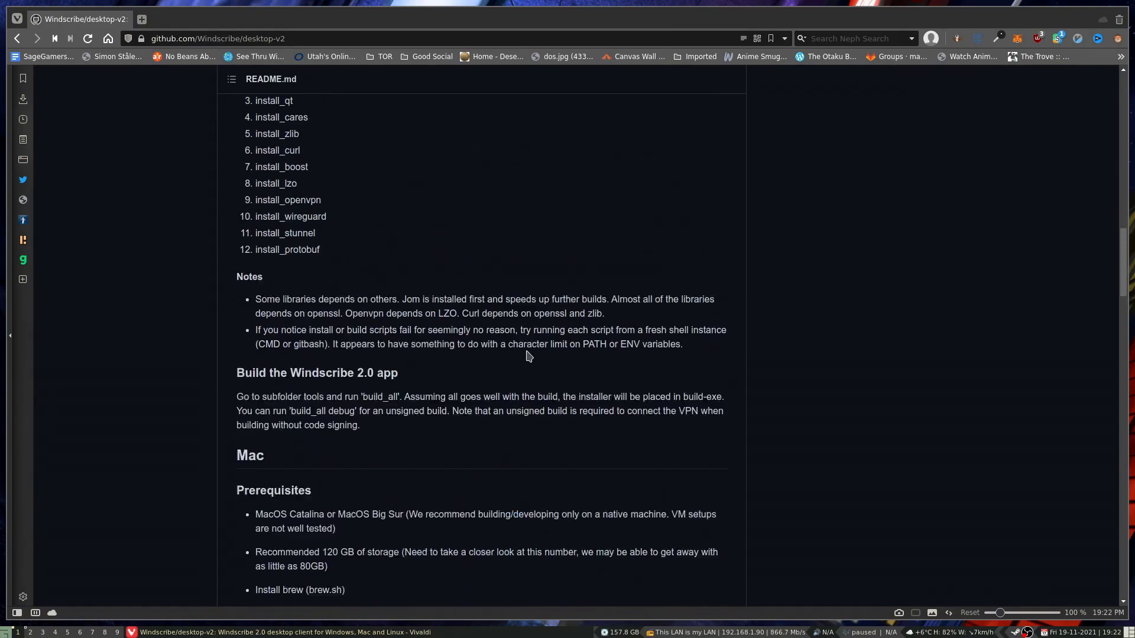
{"action": "scroll", "coordinate": [524, 340], "scroll_direction": "up", "scroll_amount": 15}
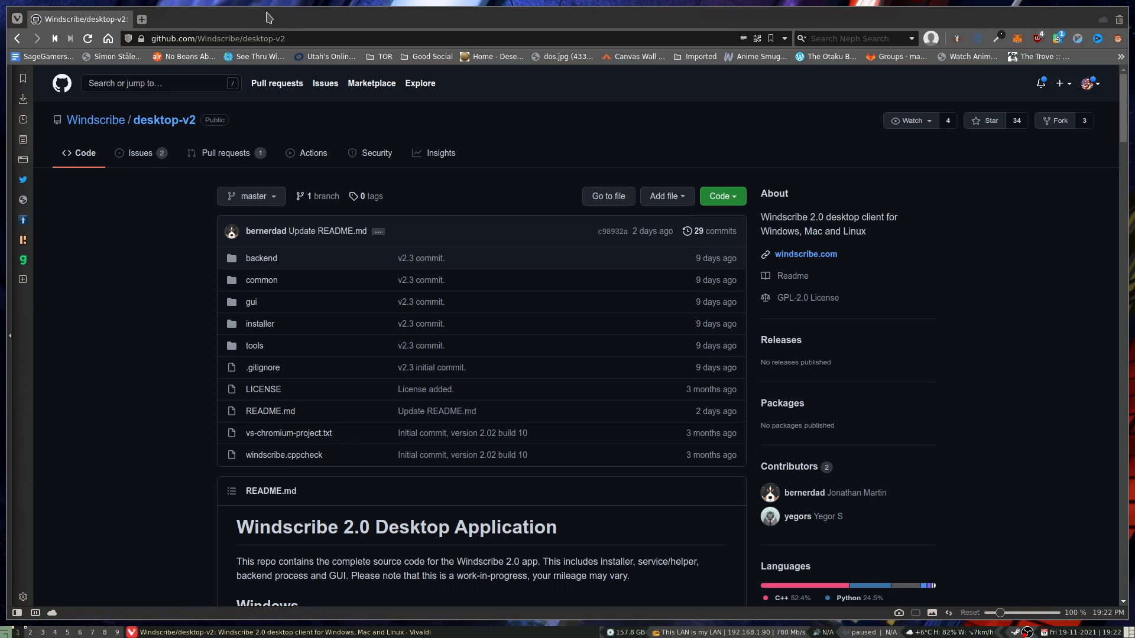
Open a new Start Page tab, close the Windscribe/desktop-v2 tab, and switch to Steam.
{"action": "left_click", "coordinate": [141, 20]}
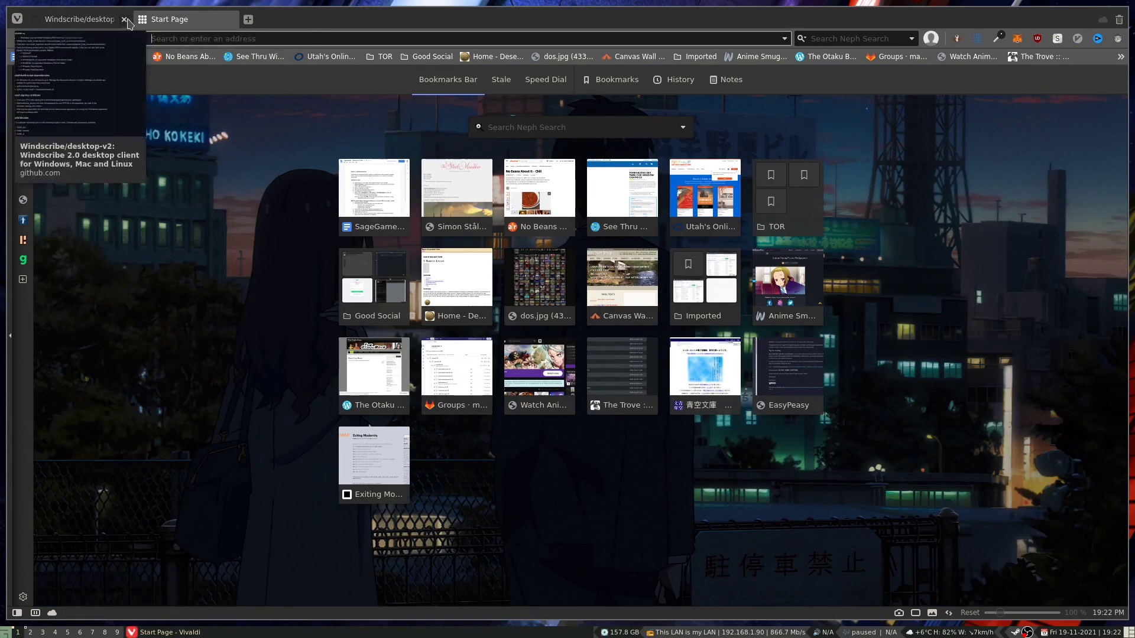
{"action": "left_click", "coordinate": [125, 20]}
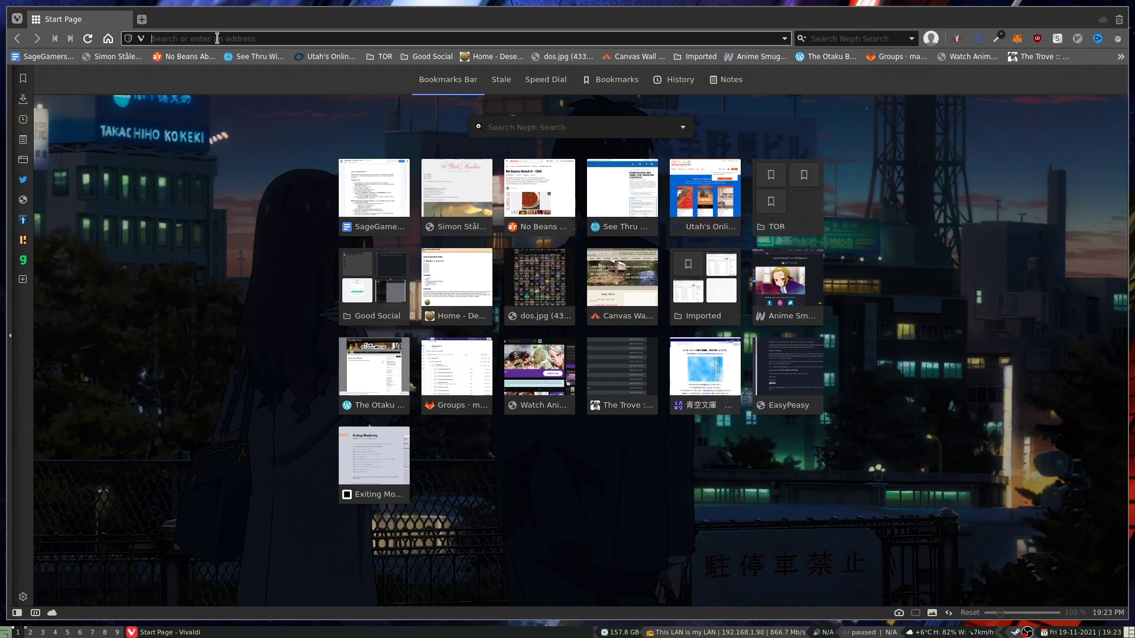
{"action": "key", "text": "super+2"}
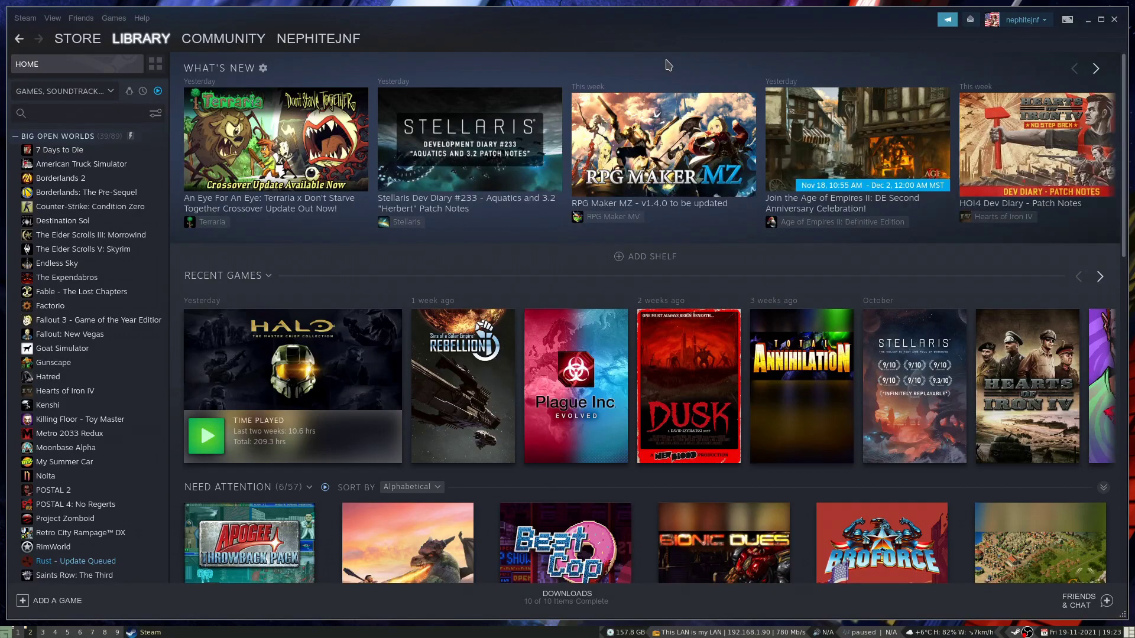
Switch from Steam back to Vivaldi's Start Page speed dial.
{"action": "key", "text": "alt+Tab"}
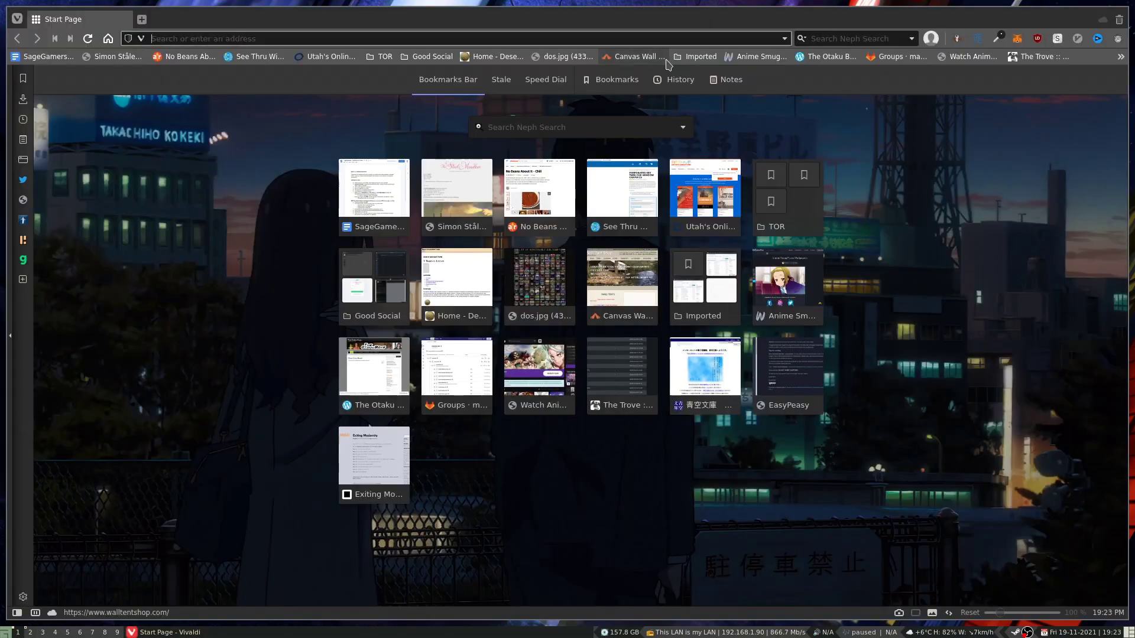